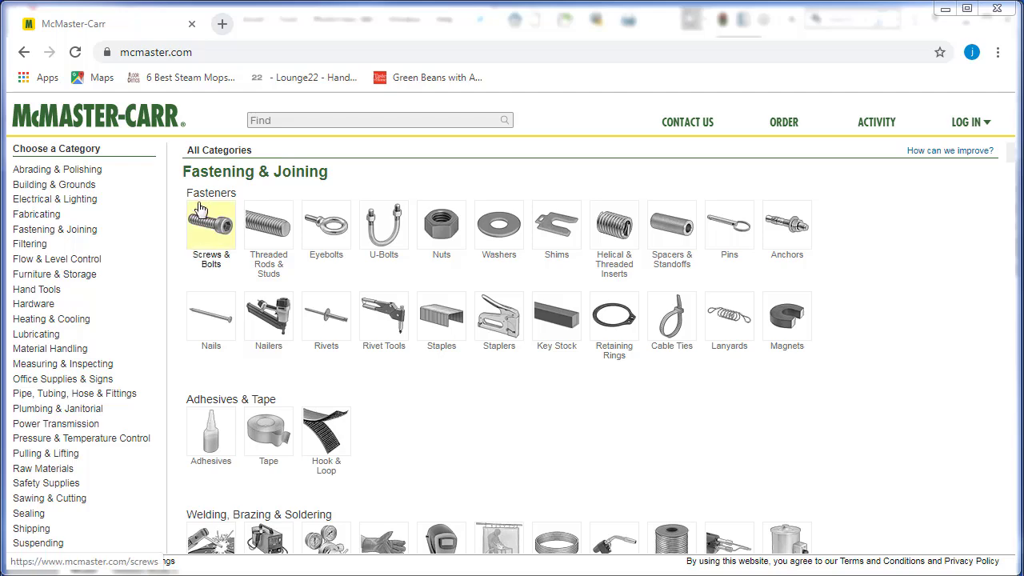
Open the Screws & Bolts catalog and browse its product grid and filter sidebar.
left_click(200, 211)
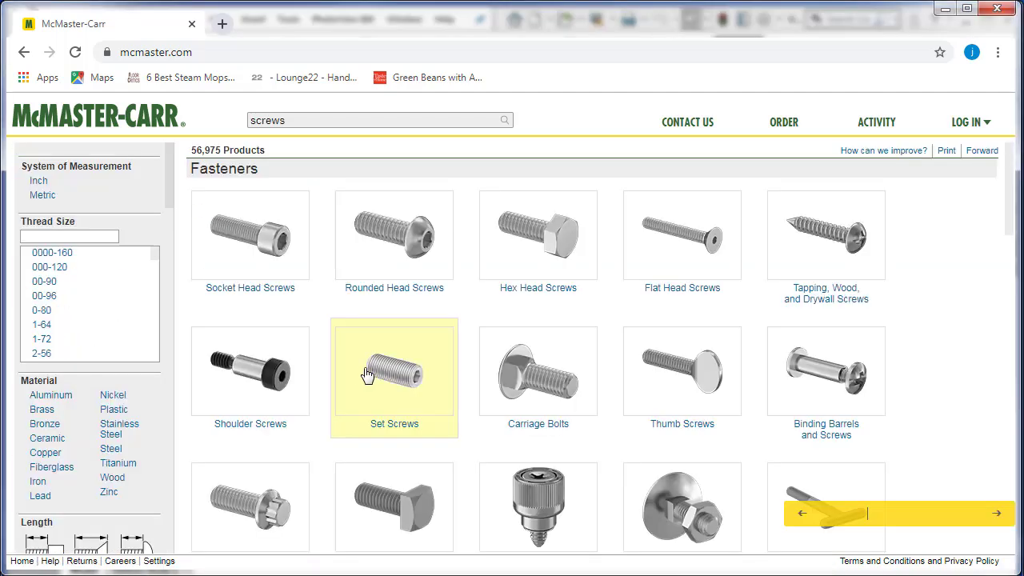
scroll(482, 338, "down", 7)
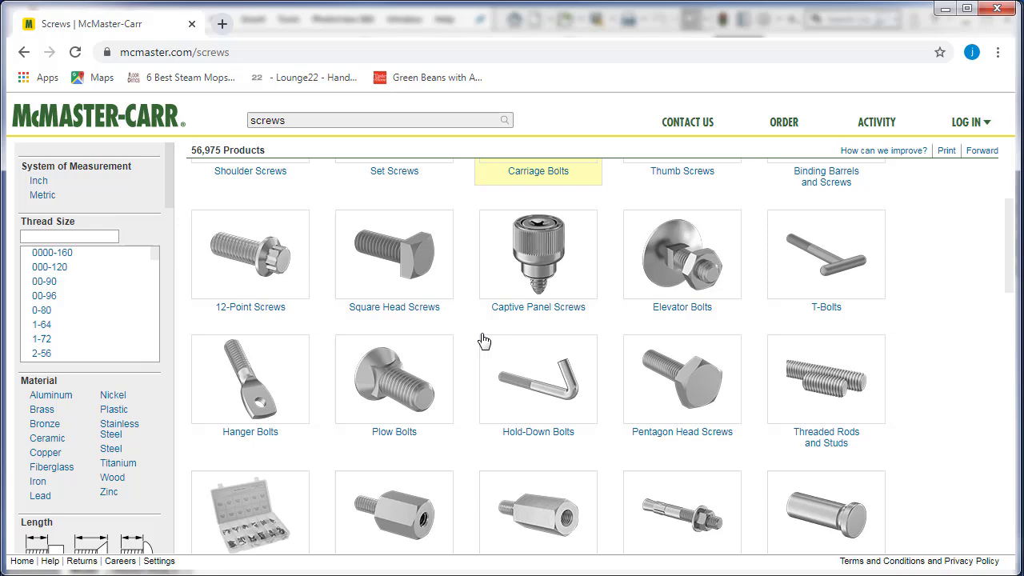
scroll(483, 340, "up", 7)
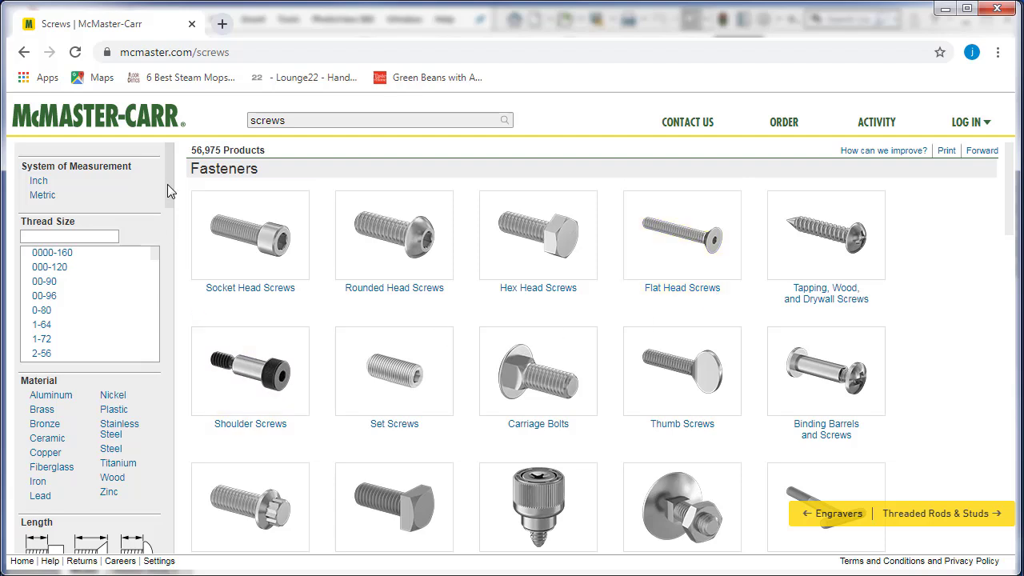
left_click_drag(167, 184, 174, 284)
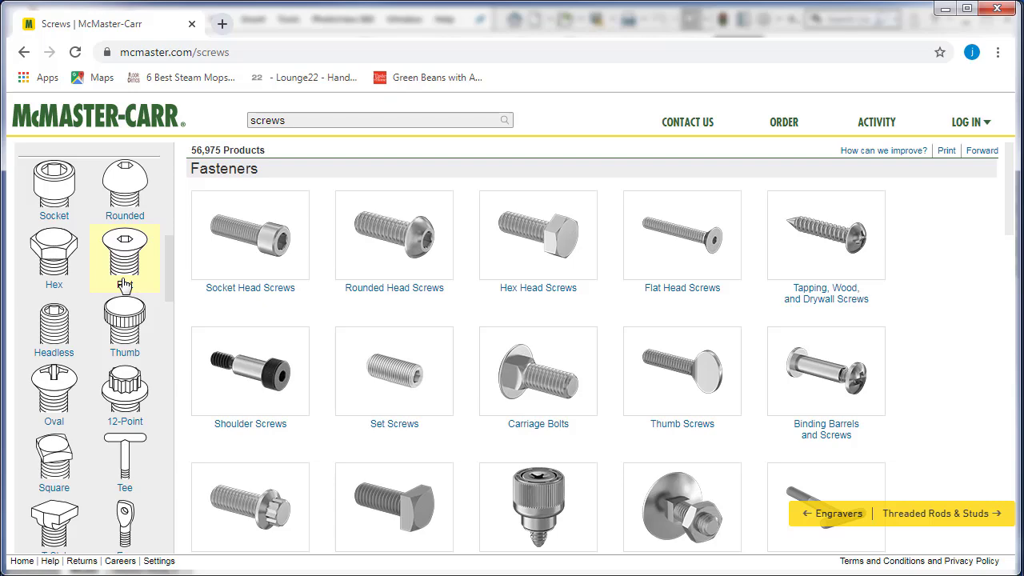
Drill into Flat Head Screws, then Phillips Flat Head Screws, and scan the 1,642 products.
left_click(672, 236)
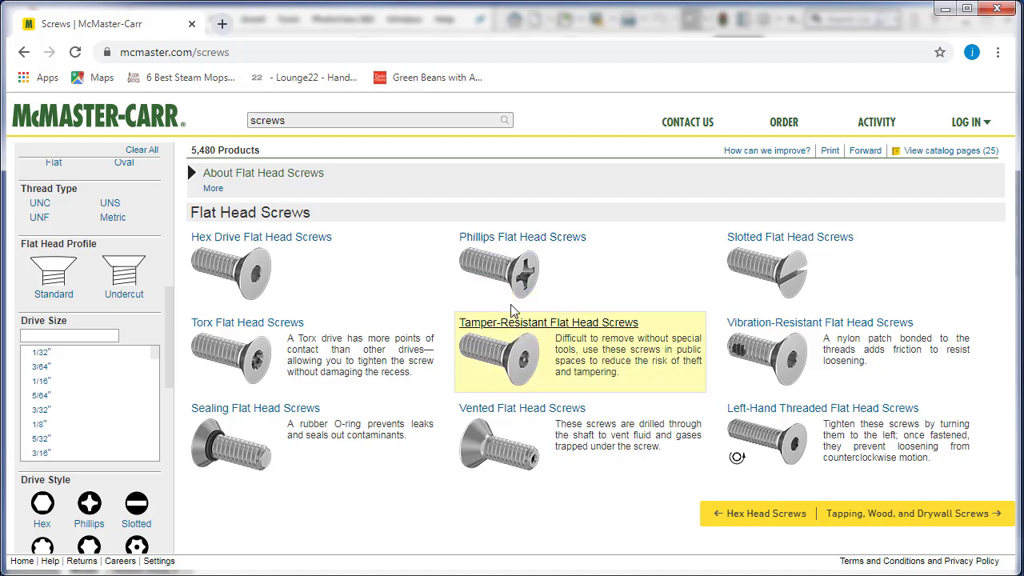
left_click(518, 240)
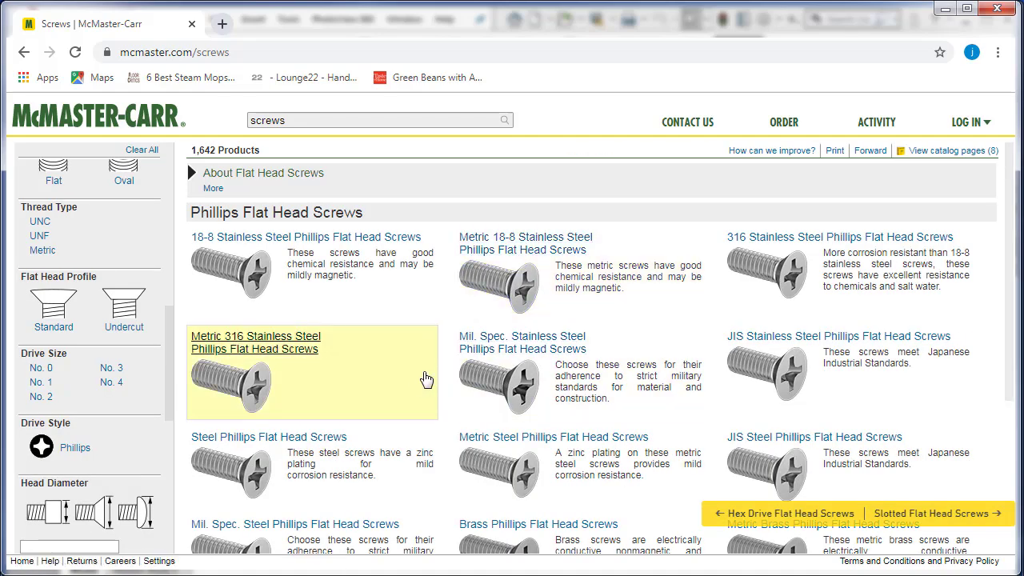
scroll(420, 379, "down", 3)
scroll(416, 382, "up", 3)
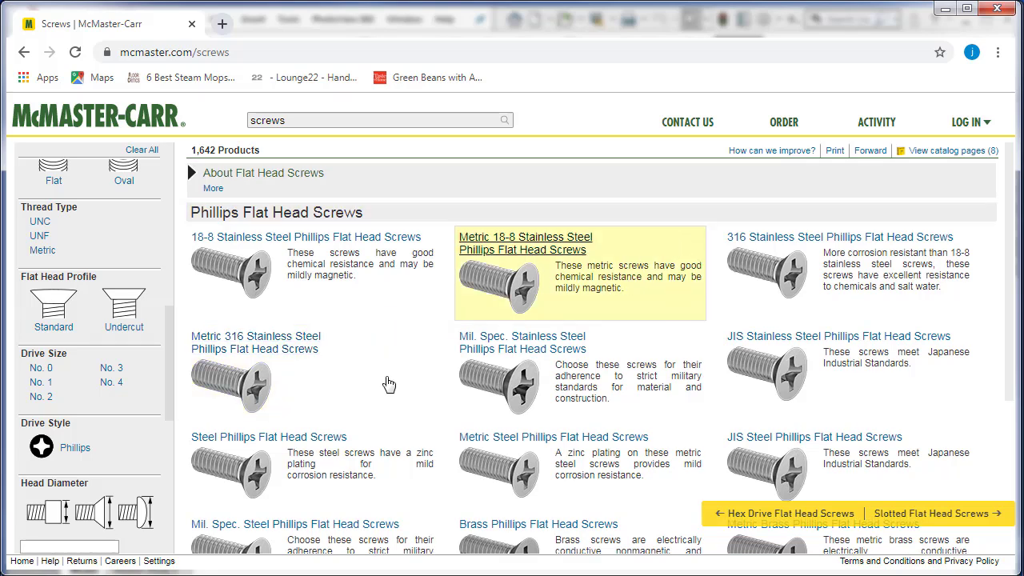
left_click_drag(173, 343, 148, 183)
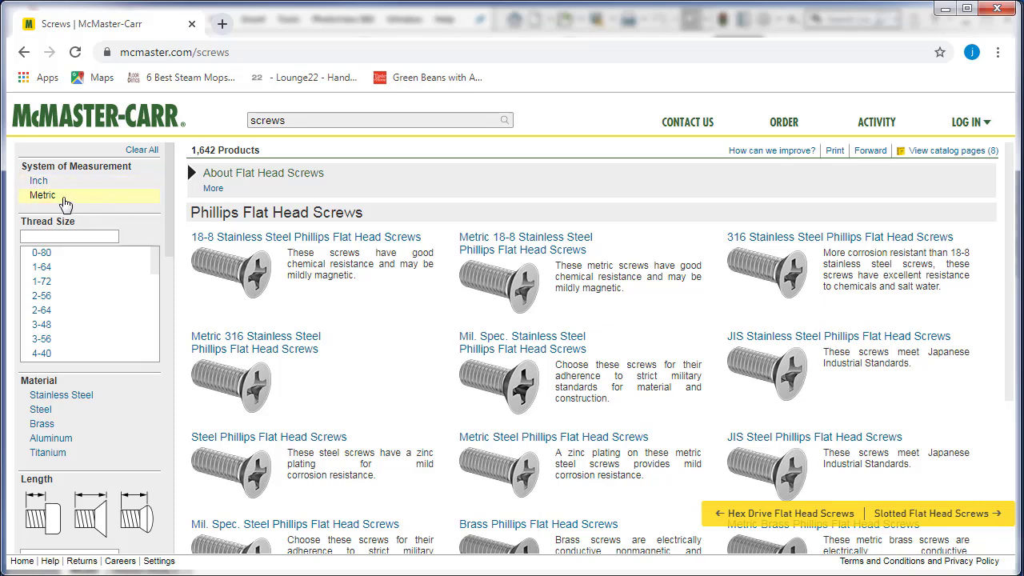
Apply the Metric, M4 thread size and Stainless Steel filters, then review the 48 results.
left_click(67, 198)
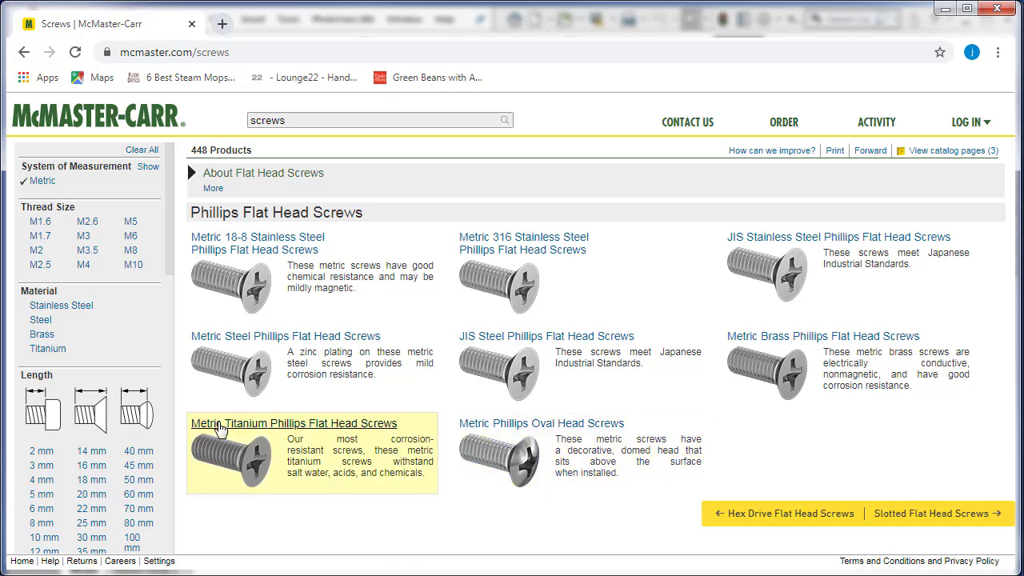
left_click(83, 264)
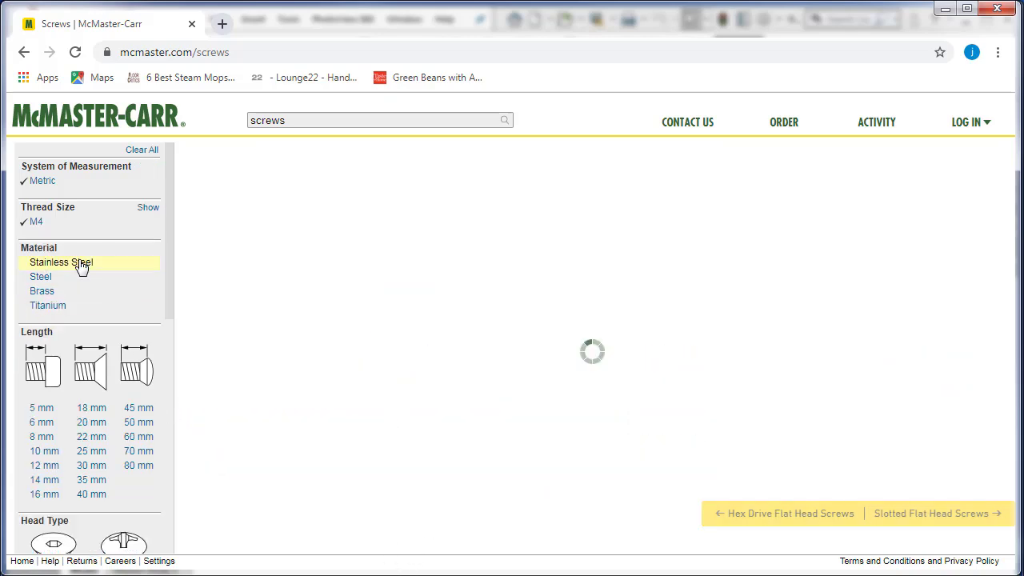
left_click(80, 262)
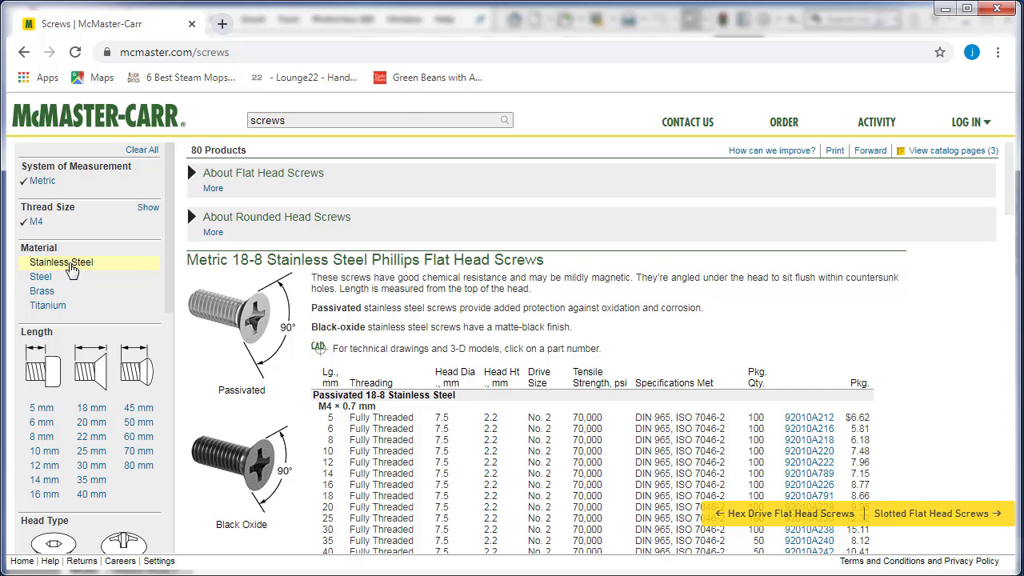
left_click(64, 264)
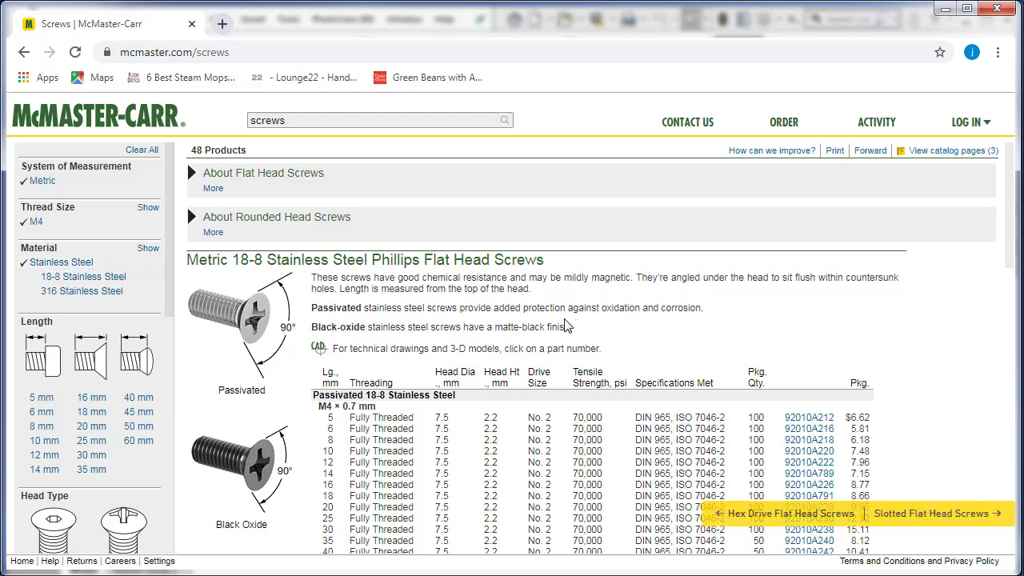
scroll(489, 329, "down", 5)
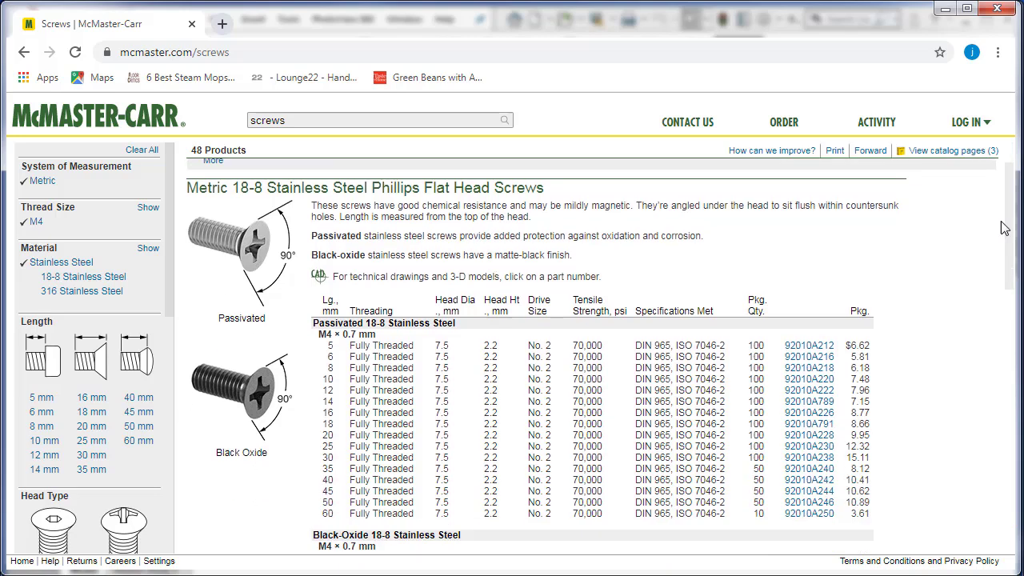
scroll(733, 374, "up", 3)
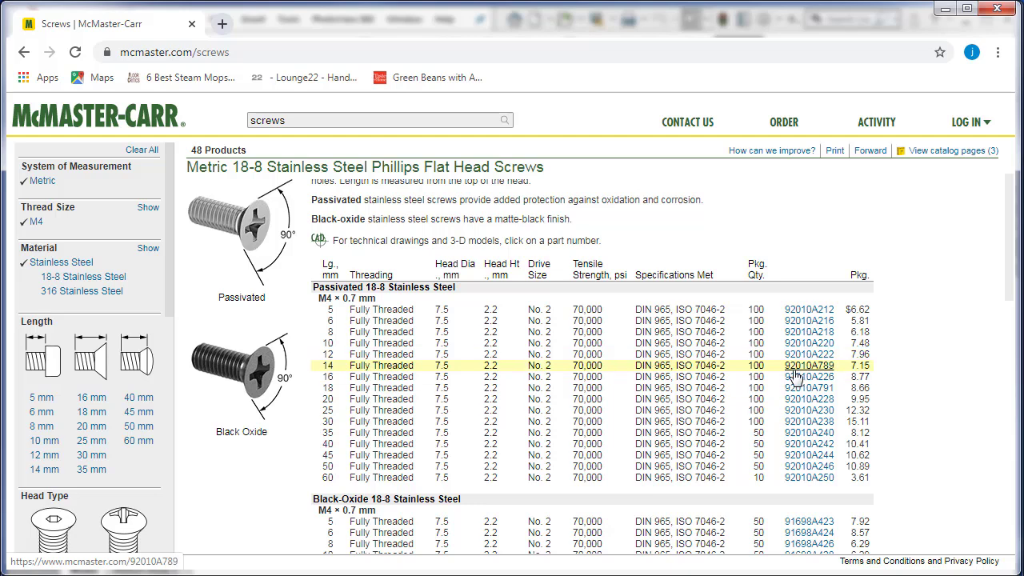
scroll(724, 404, "down", 3)
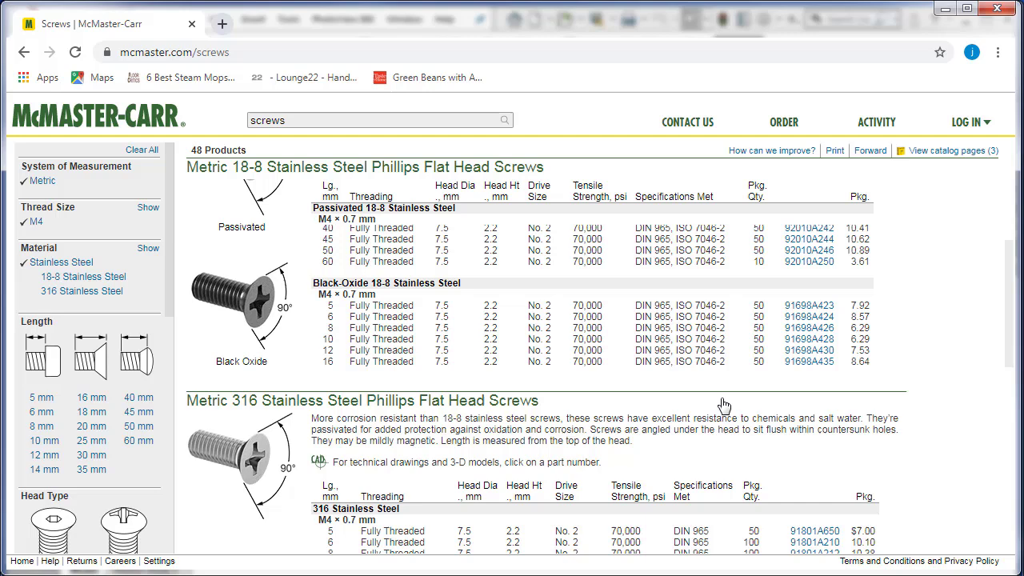
scroll(724, 404, "up", 4)
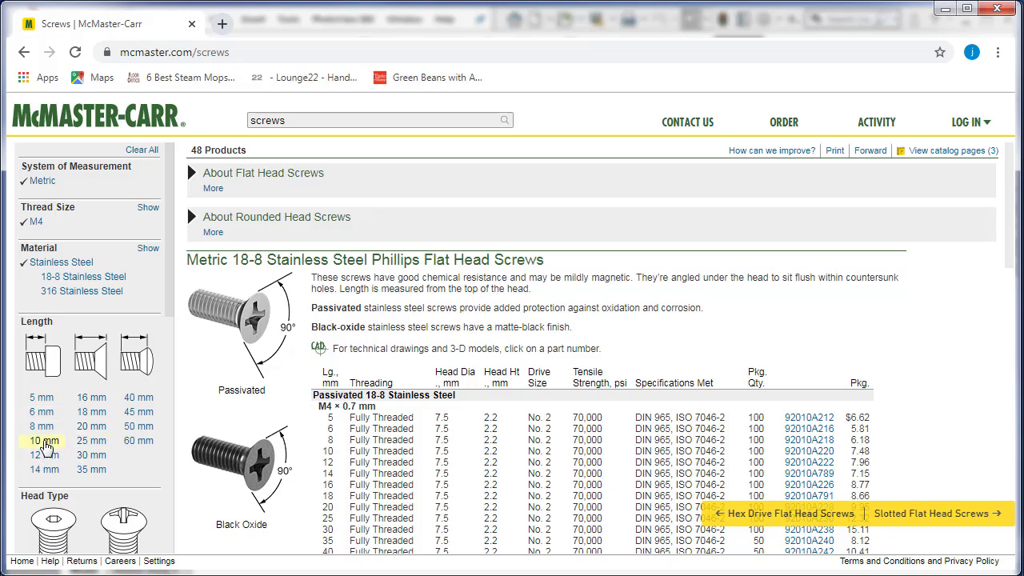
Filter the screws to a 10 mm length.
left_click(44, 442)
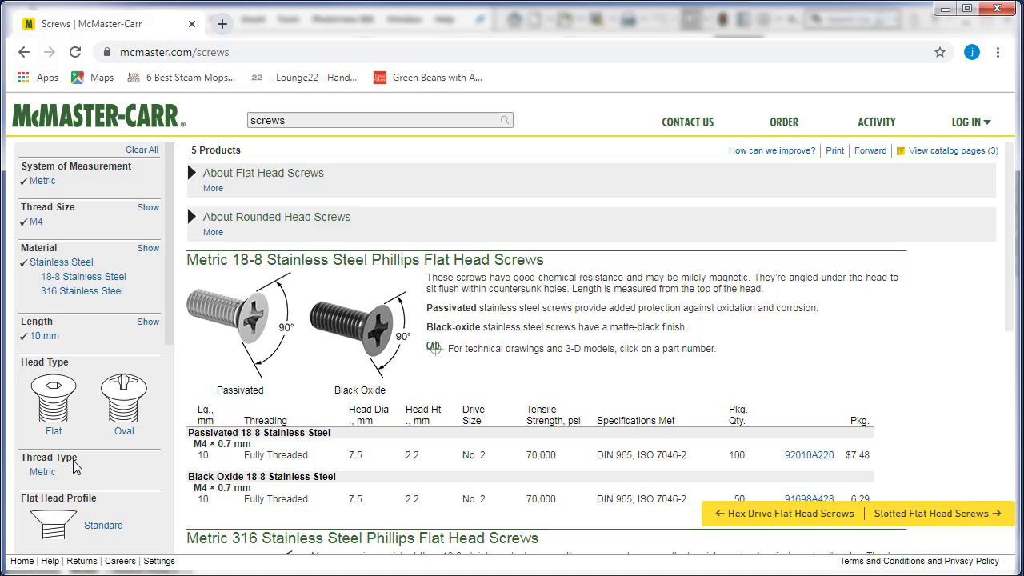
scroll(120, 448, "down", 2)
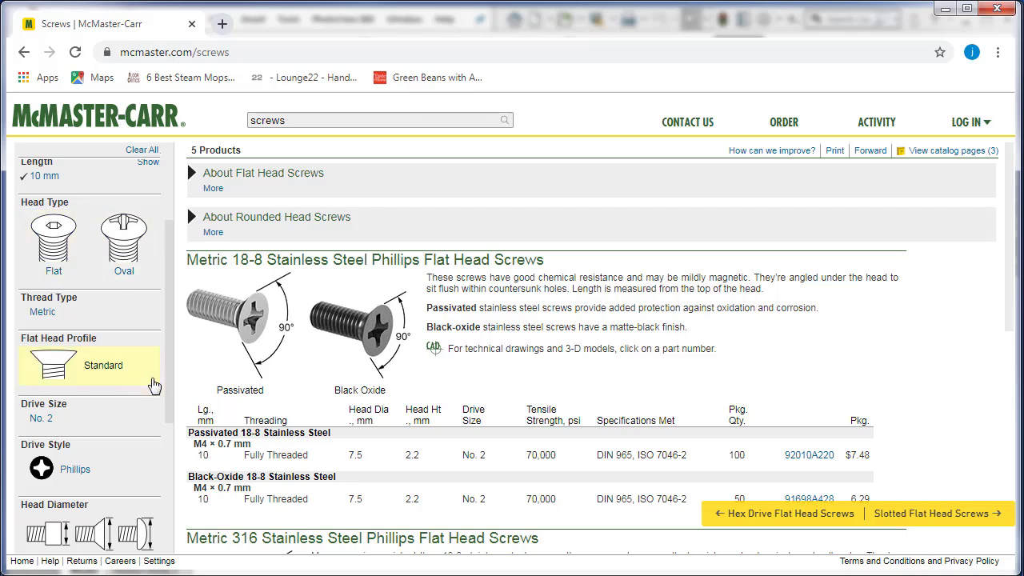
scroll(508, 331, "down", 5)
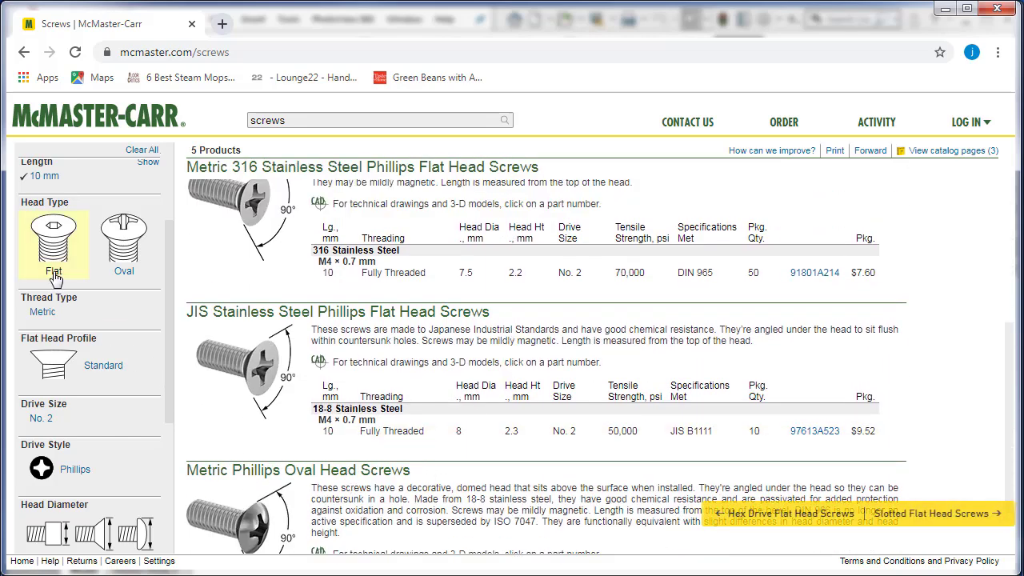
Restrict the head type to Flat and scroll through the four remaining products.
left_click(55, 276)
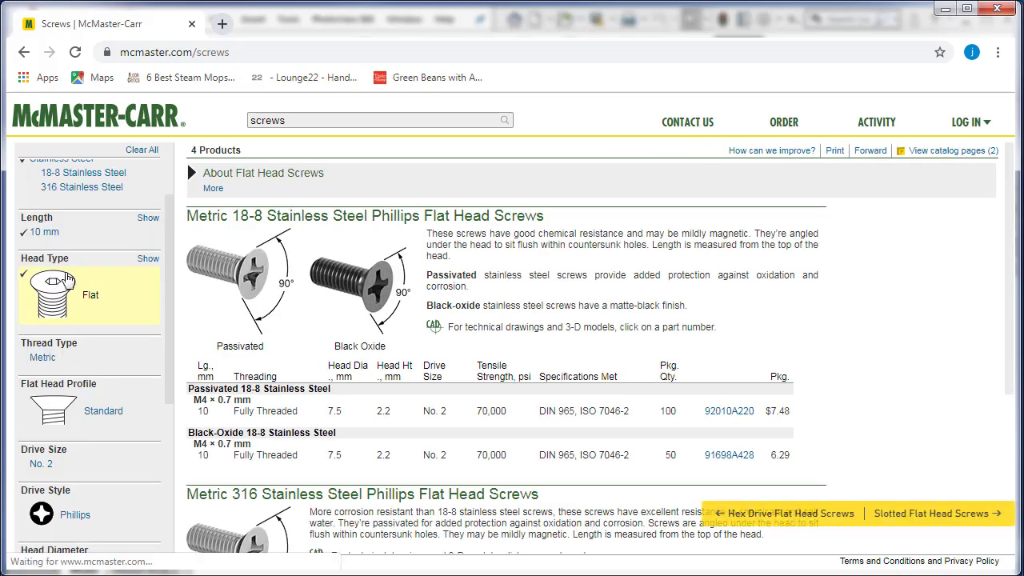
scroll(338, 350, "down", 3)
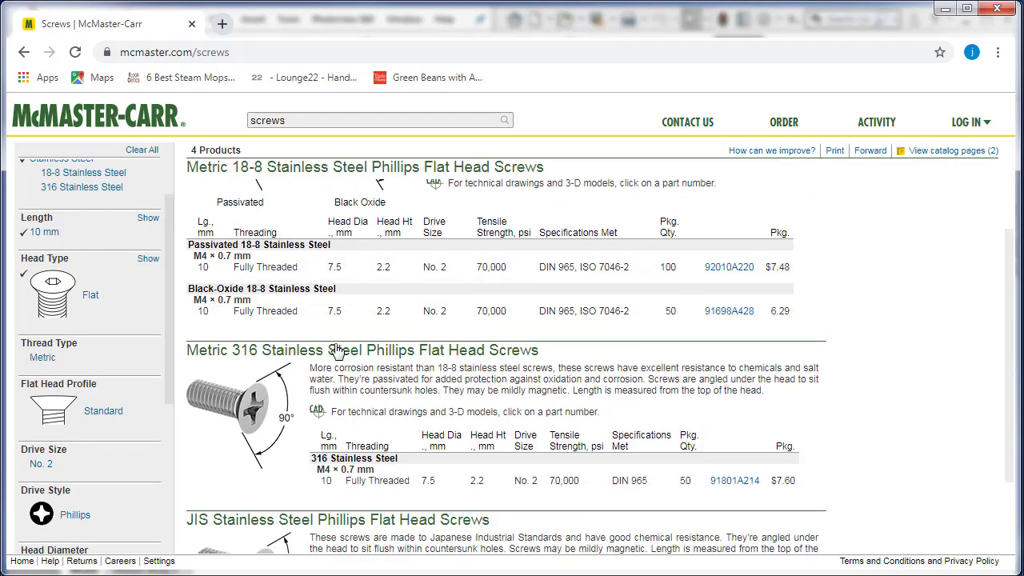
scroll(330, 352, "up", 4)
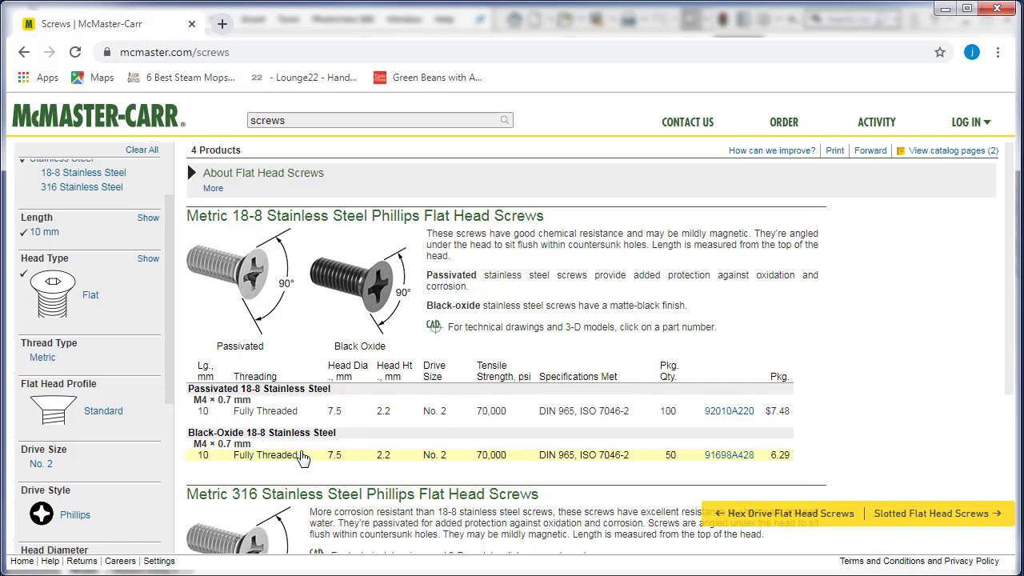
scroll(301, 460, "down", 1)
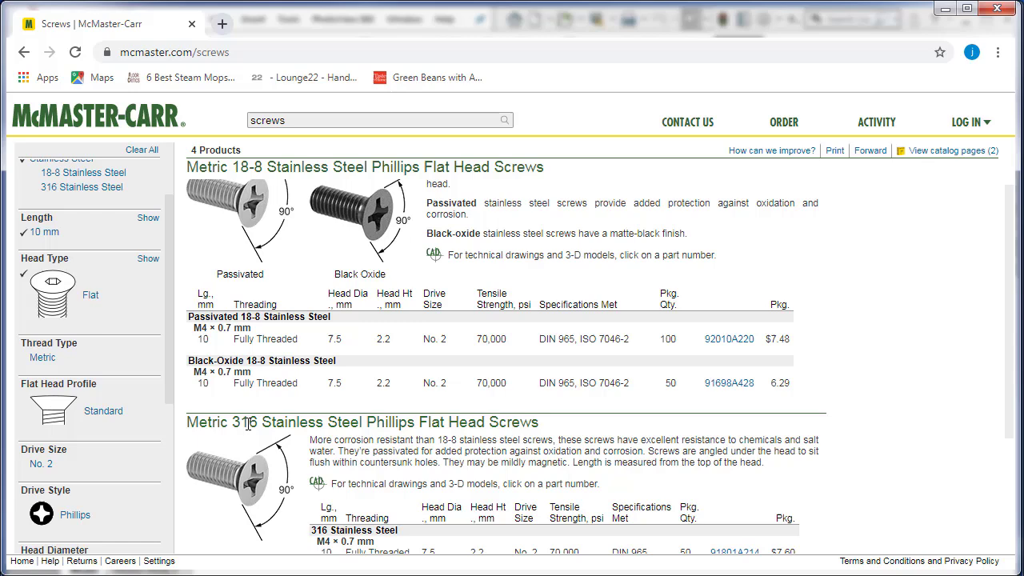
scroll(296, 430, "down", 3)
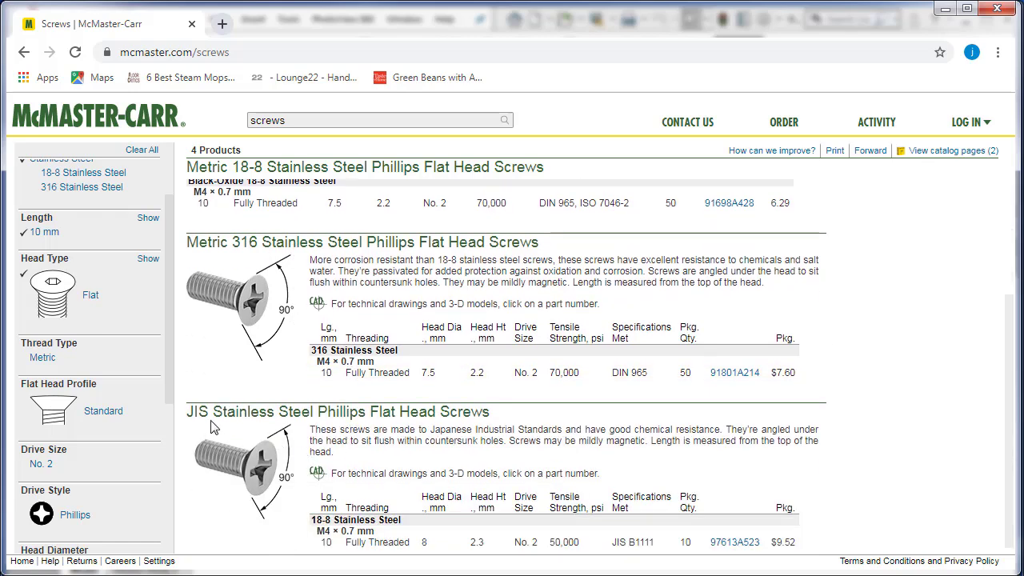
scroll(376, 408, "down", 1)
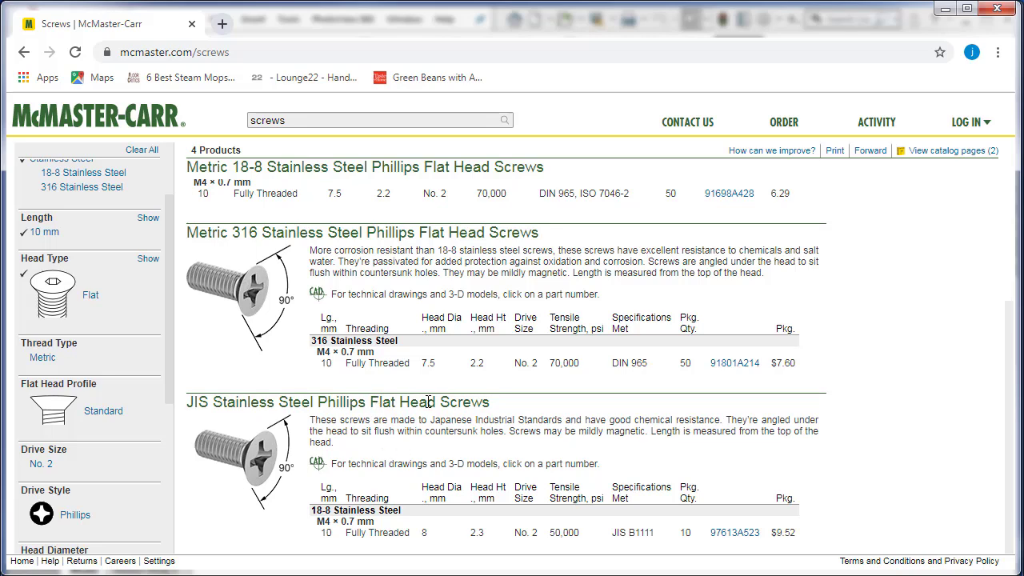
scroll(427, 402, "up", 3)
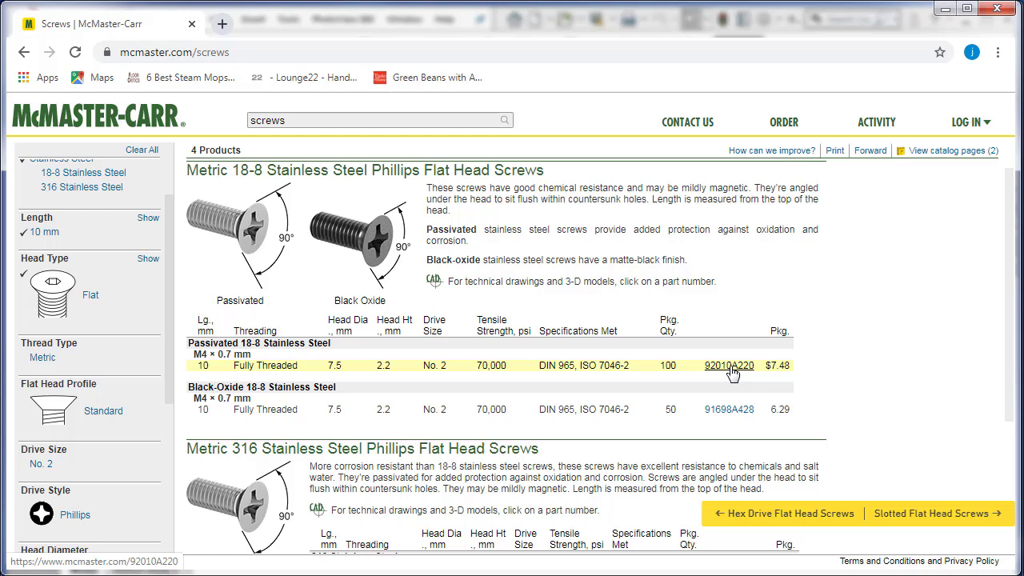
Open part 92010A220's product page and scroll through its specs and dimensioned drawing.
left_click(729, 366)
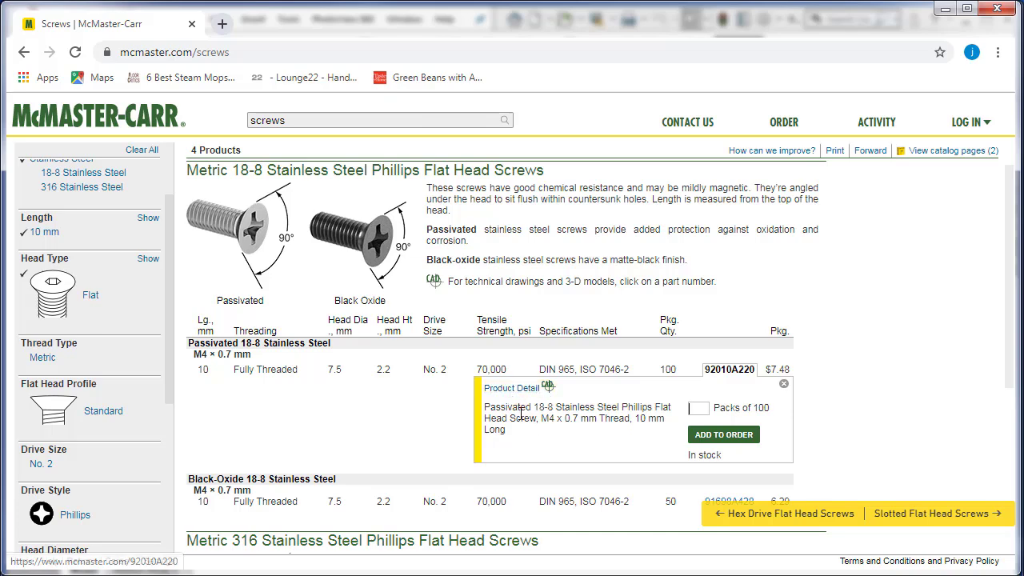
left_click(546, 396)
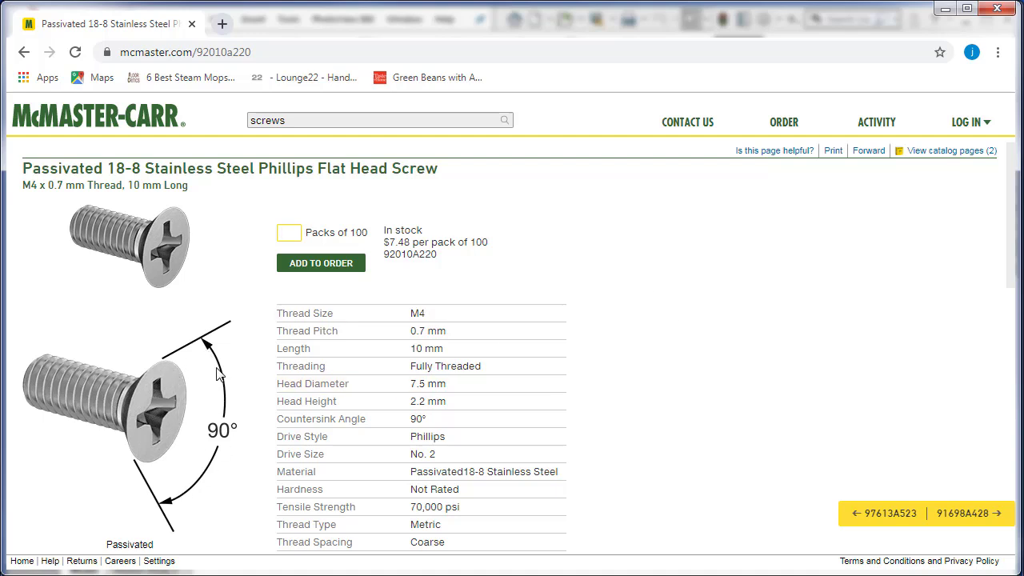
scroll(480, 308, "down", 1)
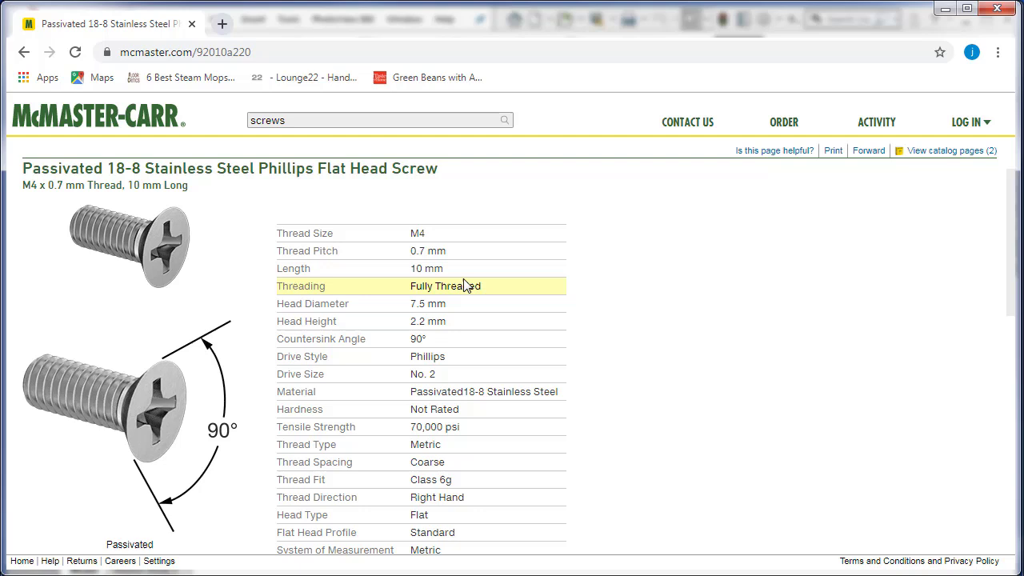
scroll(467, 285, "down", 5)
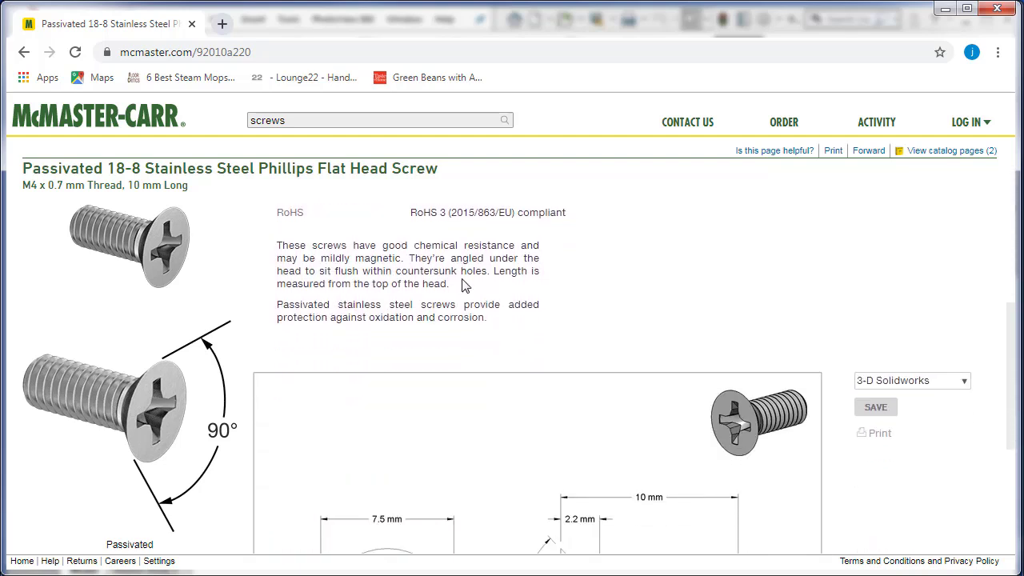
scroll(466, 285, "down", 3)
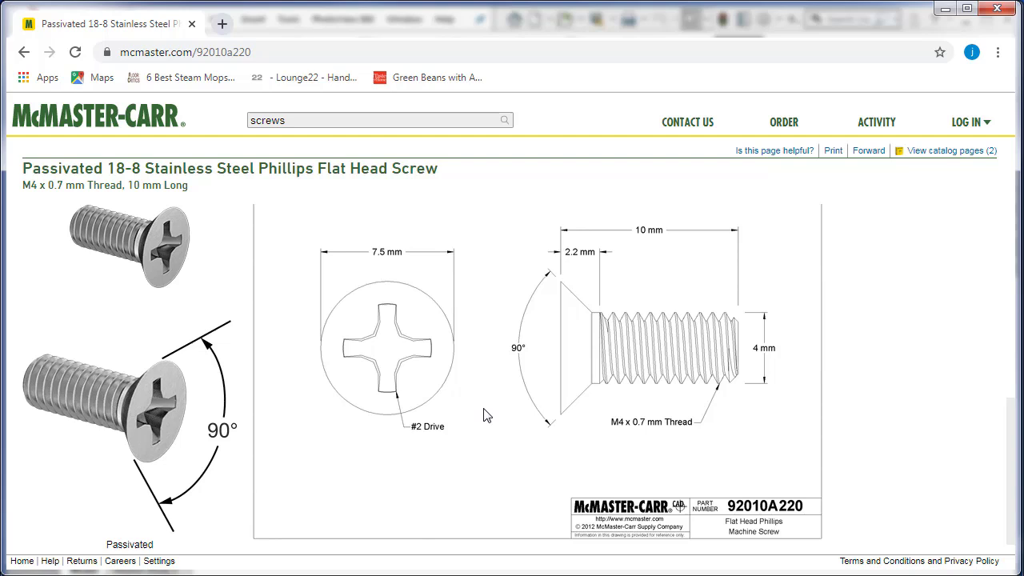
scroll(480, 410, "down", 1)
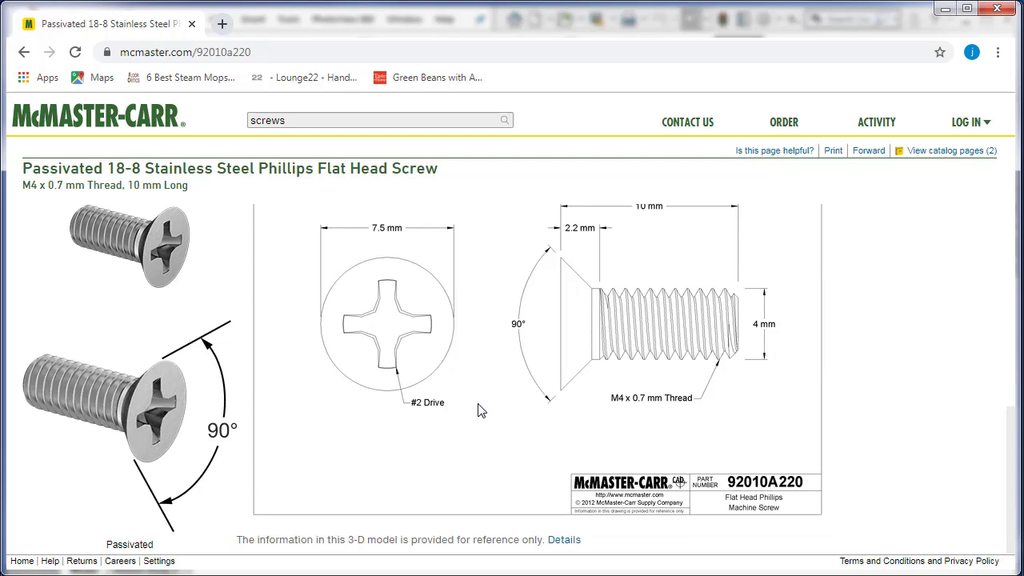
scroll(480, 410, "up", 3)
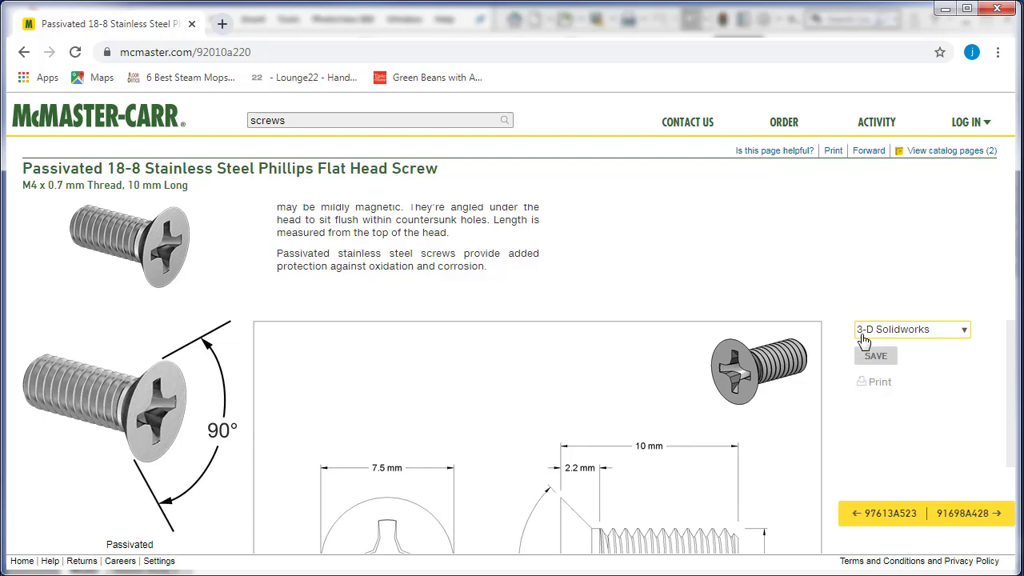
Save the 92010A220 screw as a 3-D Solidworks file and open the downloaded SLDPRT.
left_click(964, 333)
scroll(430, 347, "down", 5)
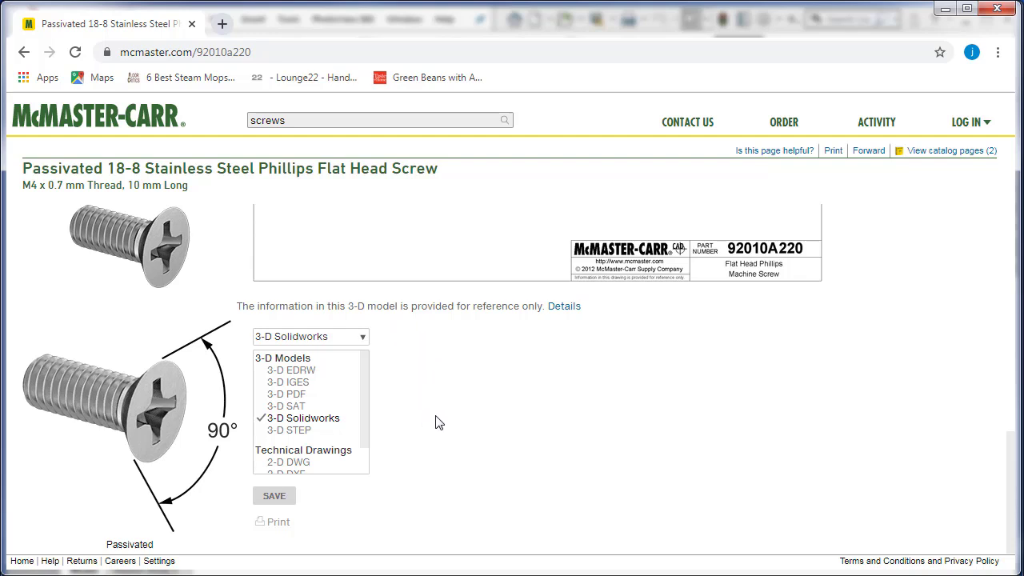
left_click(304, 357)
left_click(286, 501)
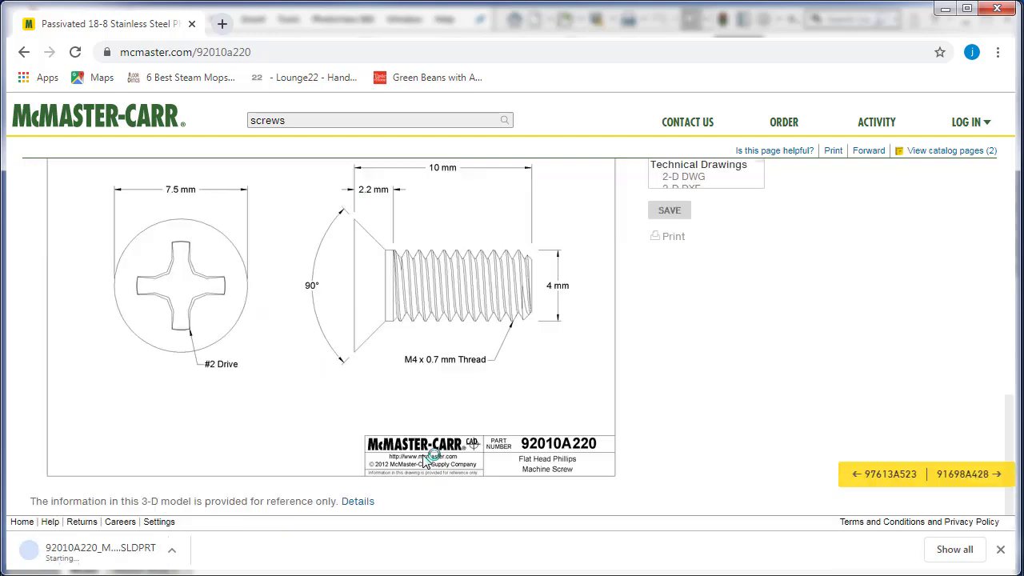
left_click(112, 551)
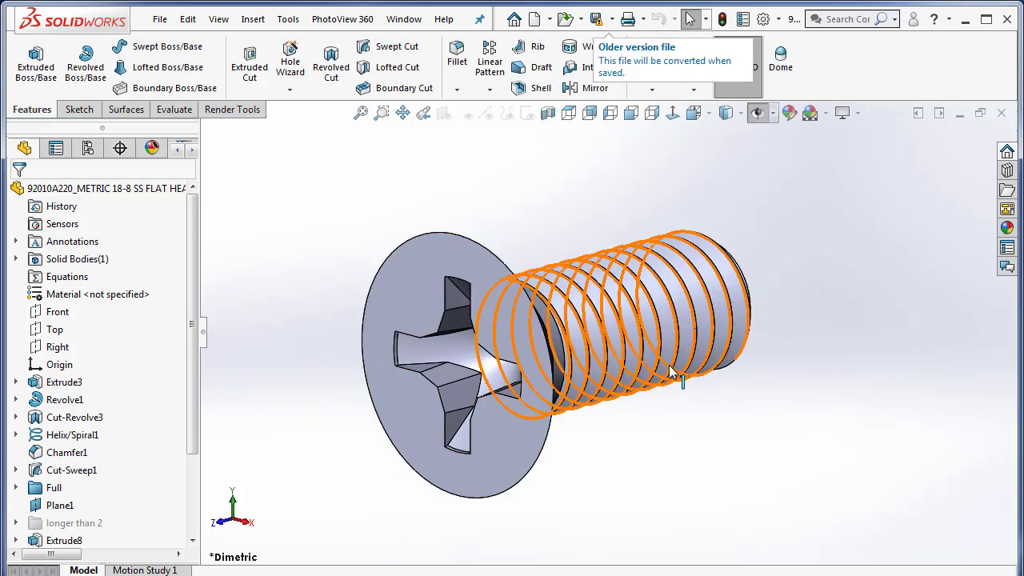
Orbit the screw to inspect its Phillips head, threaded shank and side profile.
left_click_drag(632, 441, 676, 438)
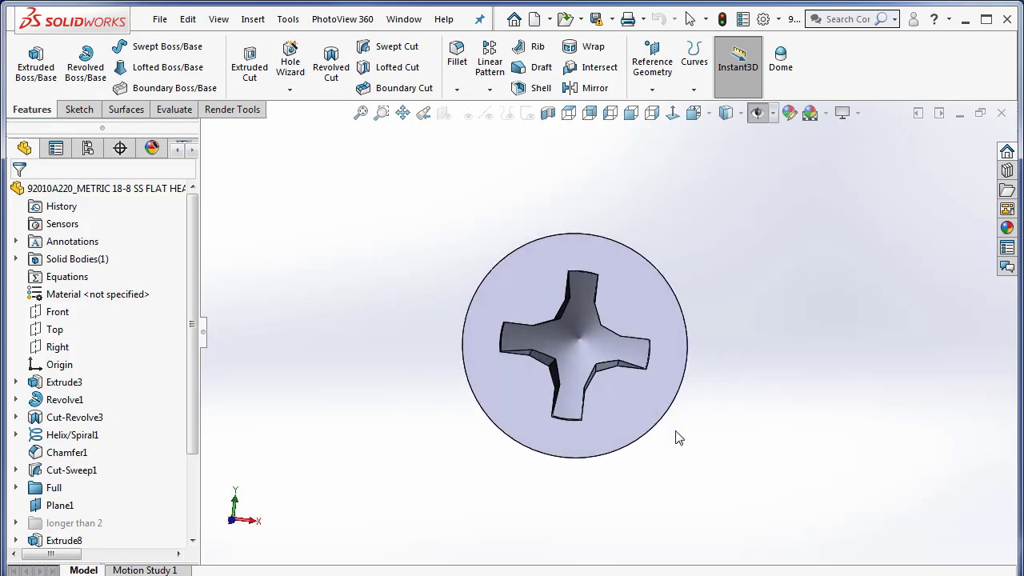
left_click_drag(613, 376, 491, 387)
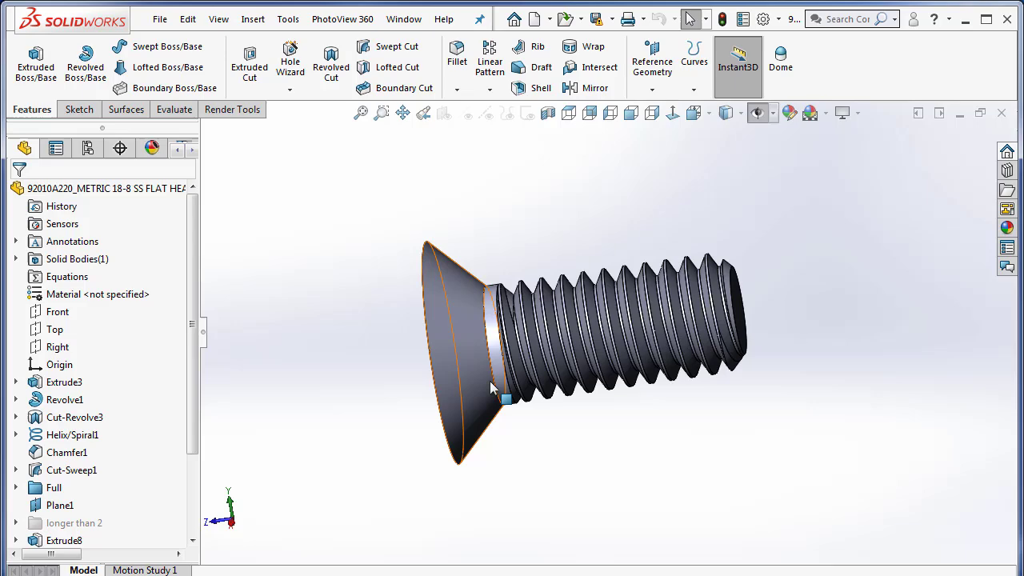
left_click_drag(583, 374, 616, 421)
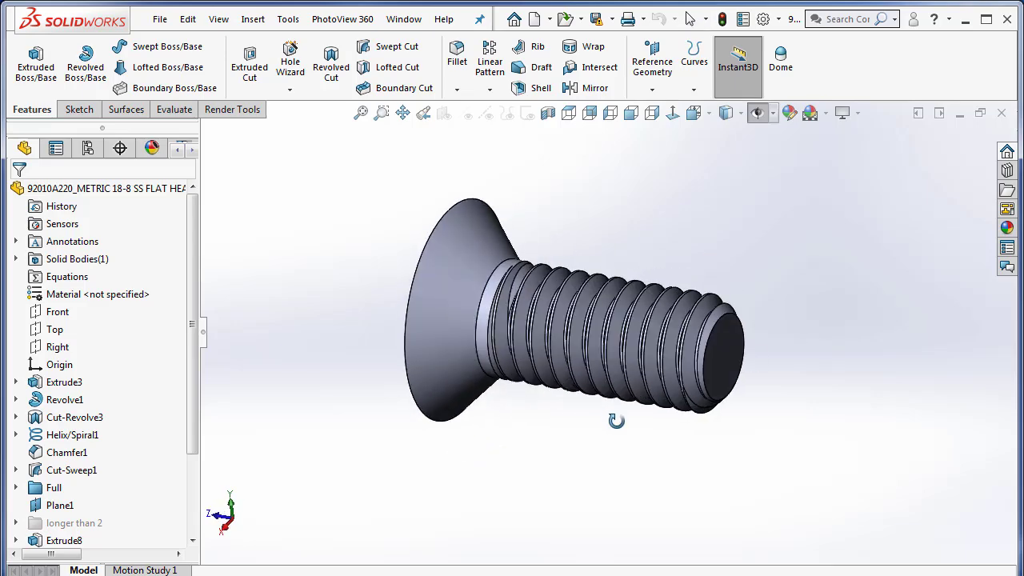
left_click_drag(804, 418, 827, 425)
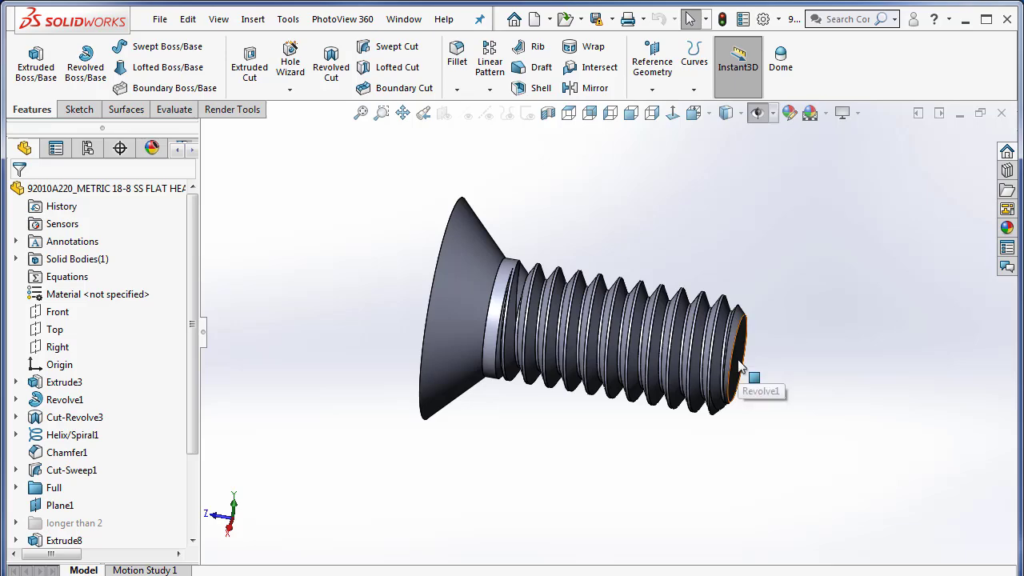
left_click_drag(801, 375, 837, 386)
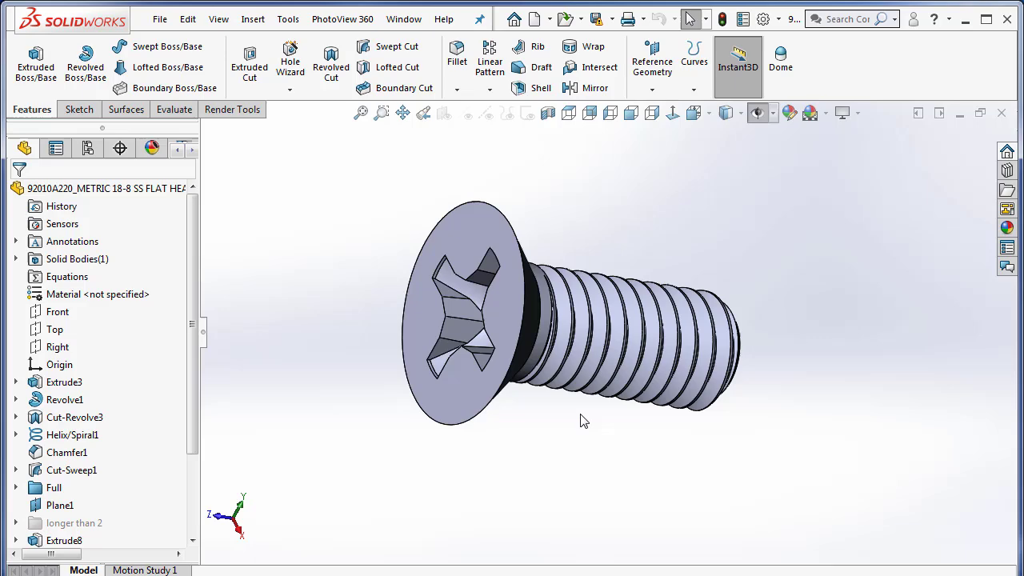
left_click_drag(584, 422, 541, 400)
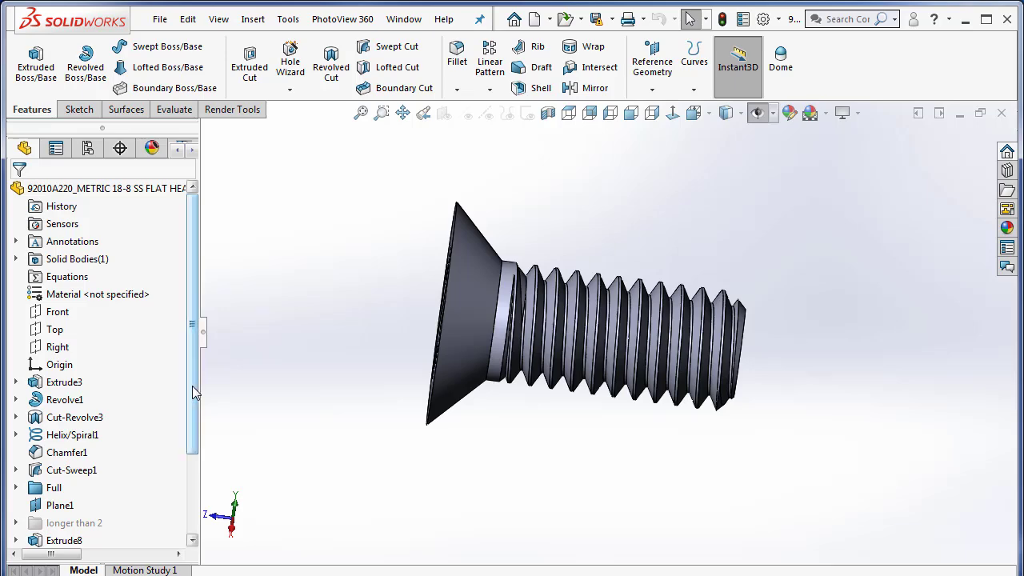
Scroll the FeatureManager tree (Revolve1, Helix/Spiral1, Cut-Sweep1) and rotate the Phillips head forward.
scroll(192, 448, "down", 3)
mouse_move(66, 275)
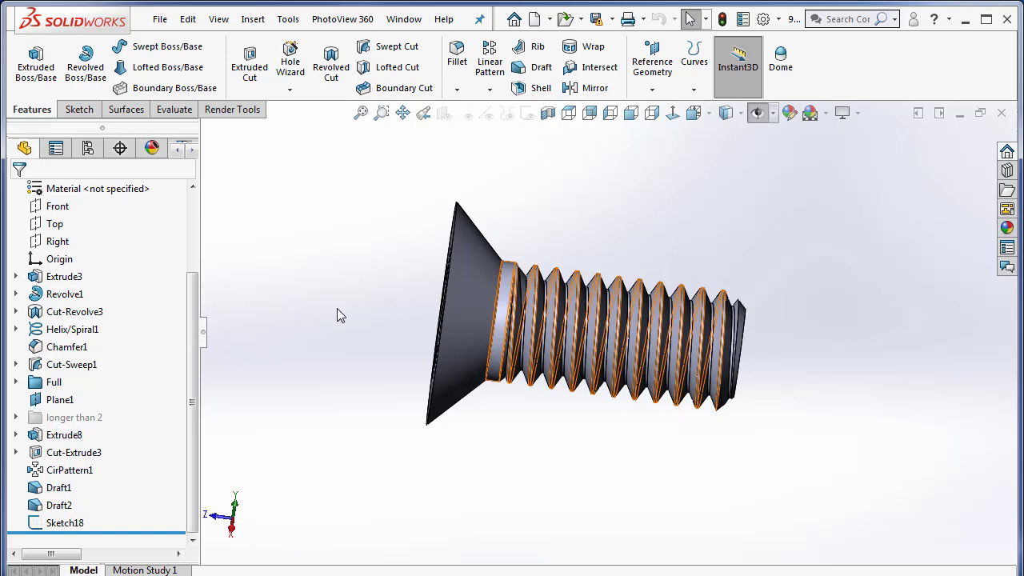
left_click_drag(337, 308, 352, 358)
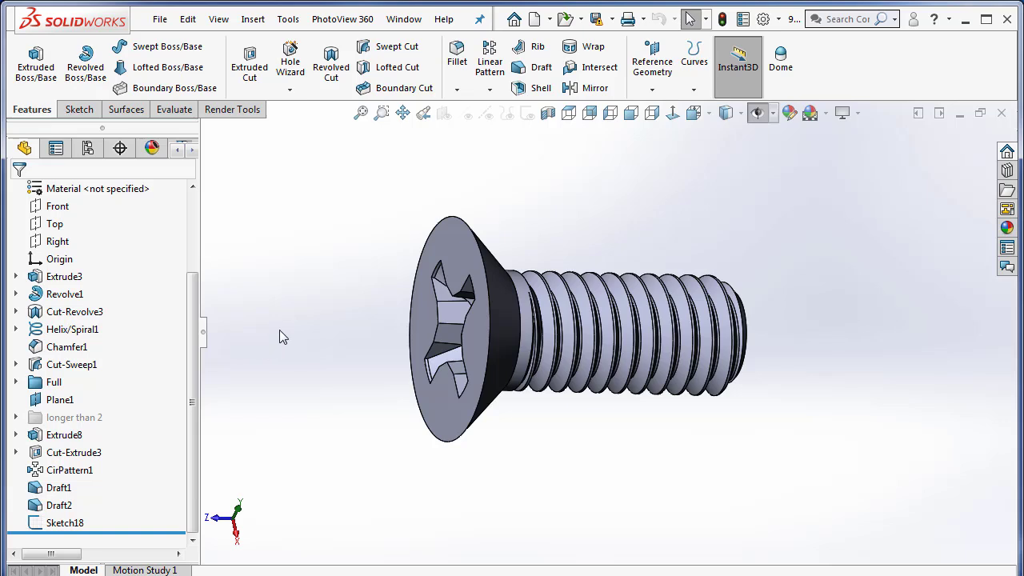
scroll(189, 316, "up", 2)
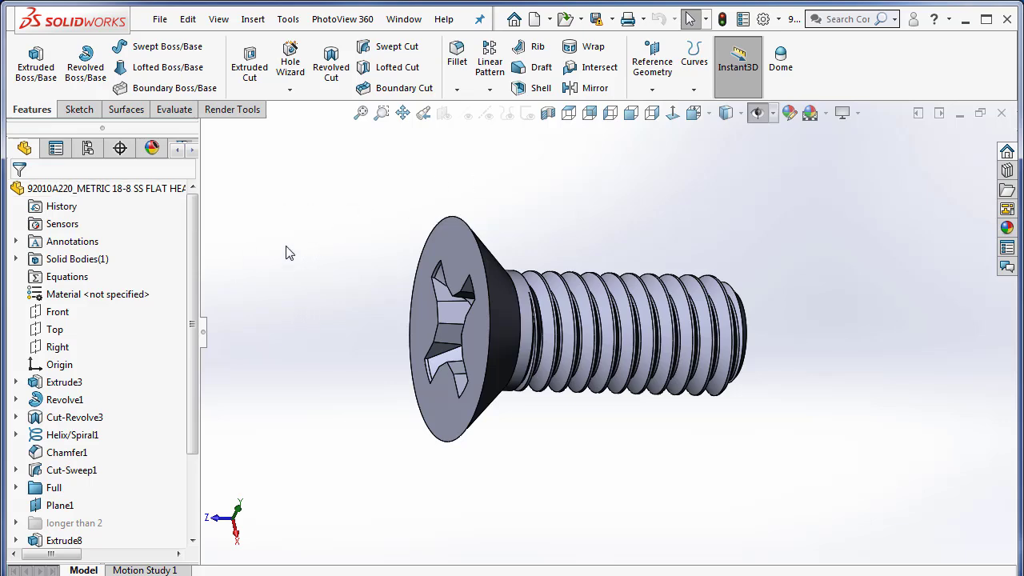
Minimize SOLIDWORKS and go back through the browser history to the Fasteners overview.
left_click(965, 18)
scroll(712, 338, "up", 3)
scroll(713, 338, "up", 5)
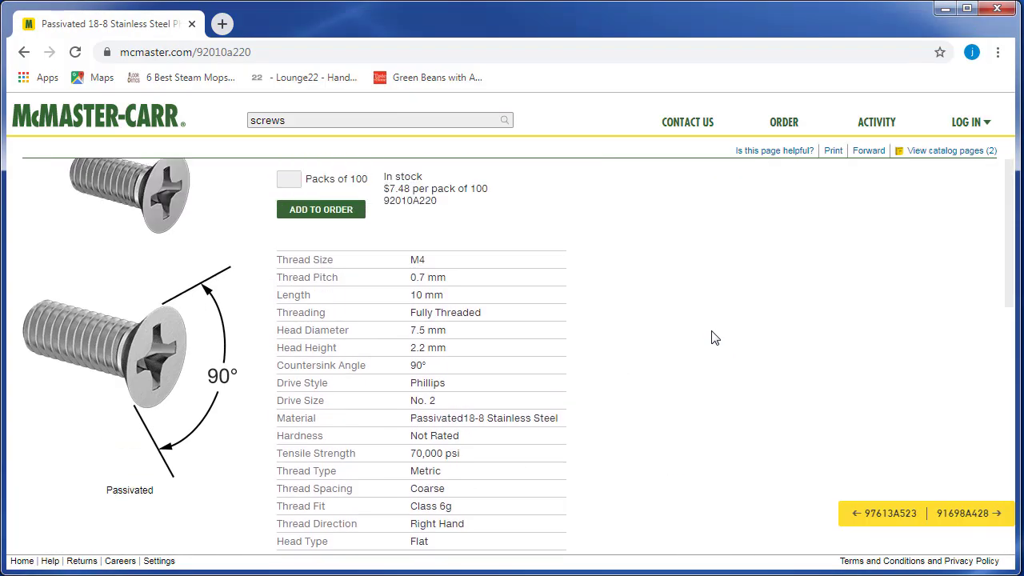
left_click(18, 51)
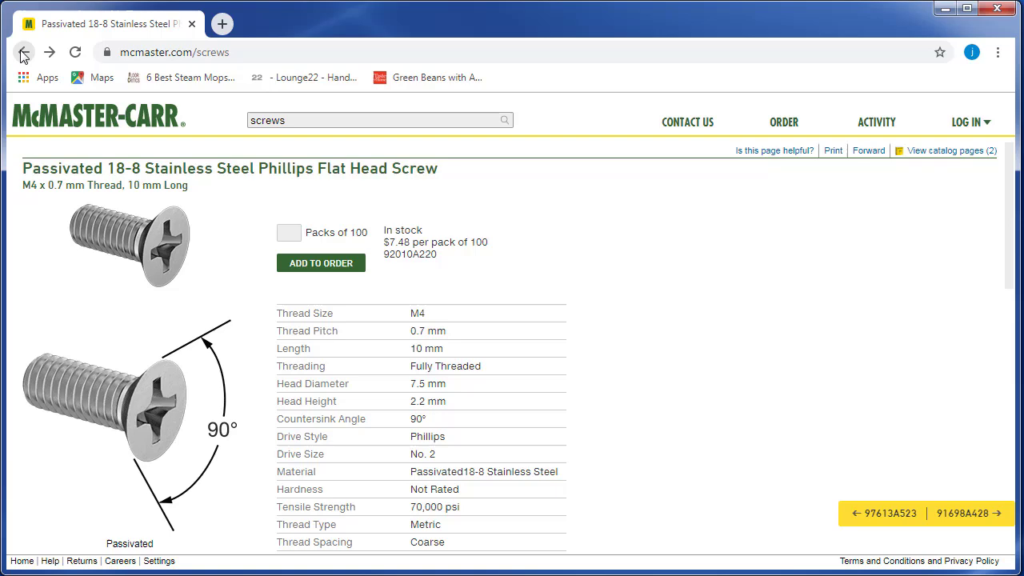
left_click(25, 55)
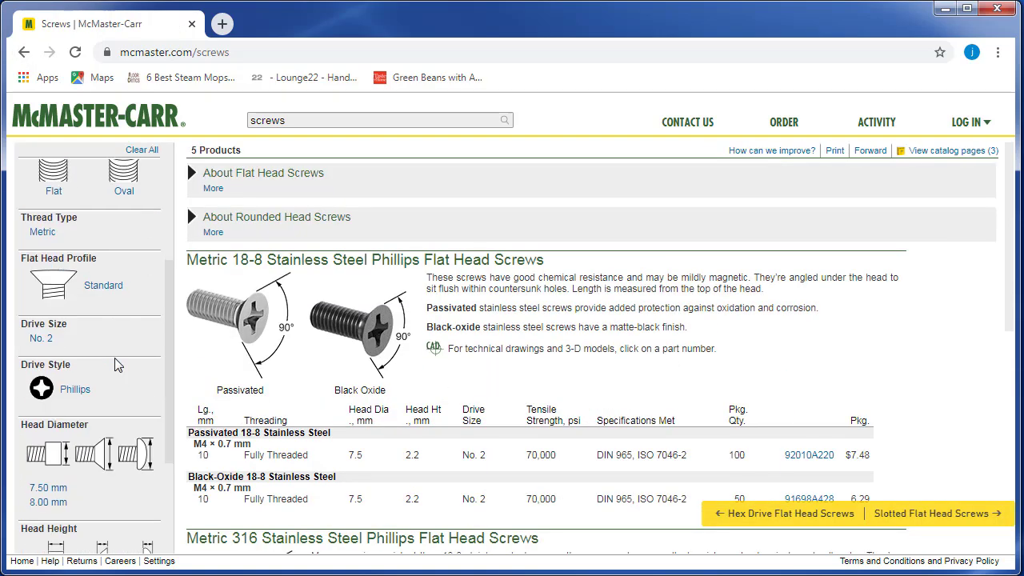
left_click(25, 53)
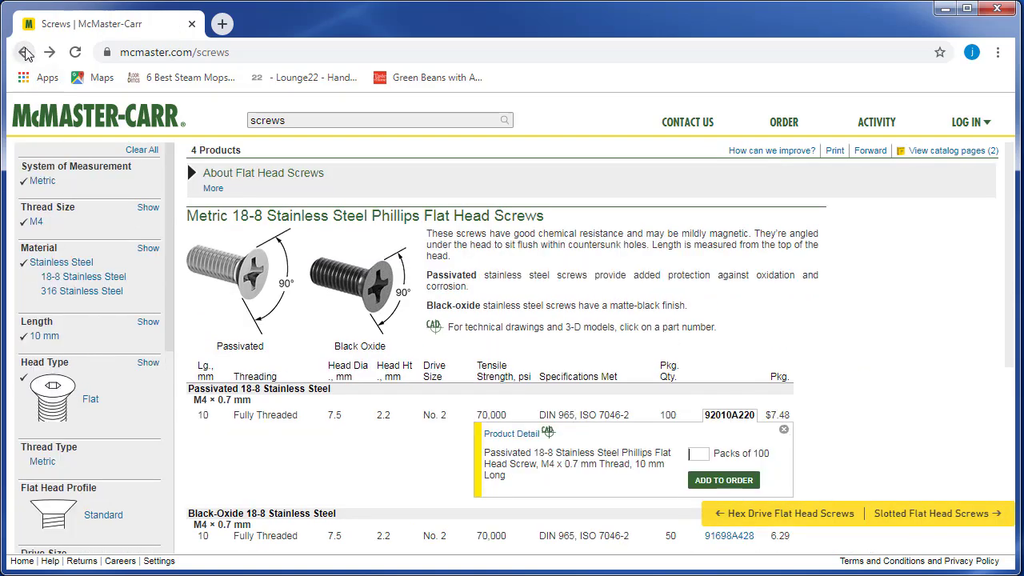
left_click(25, 53)
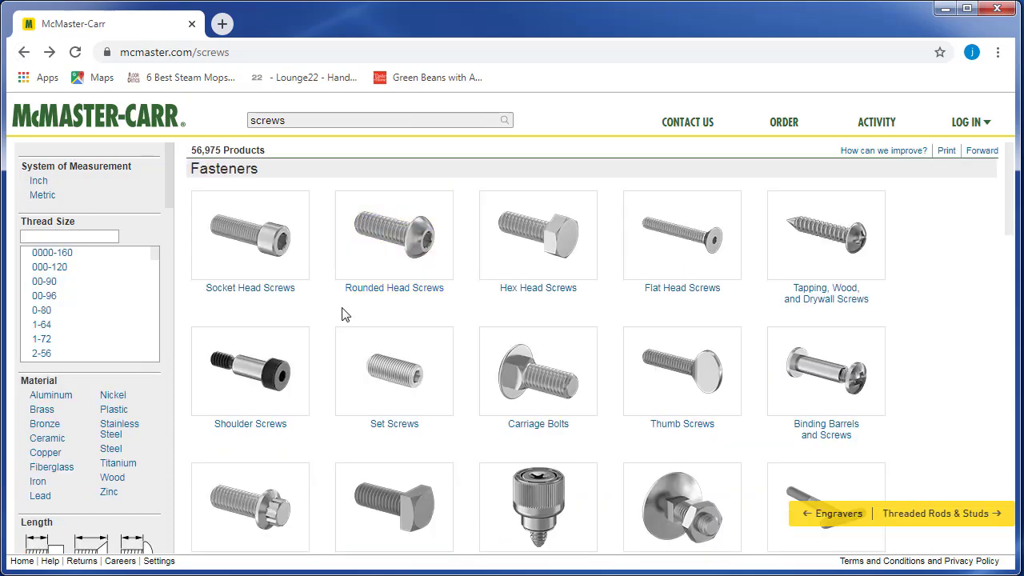
Go from Rounded Head Screws to Phillips rounded head screws, showing 2,393 Pan Head Phillips Screws.
left_click(397, 303)
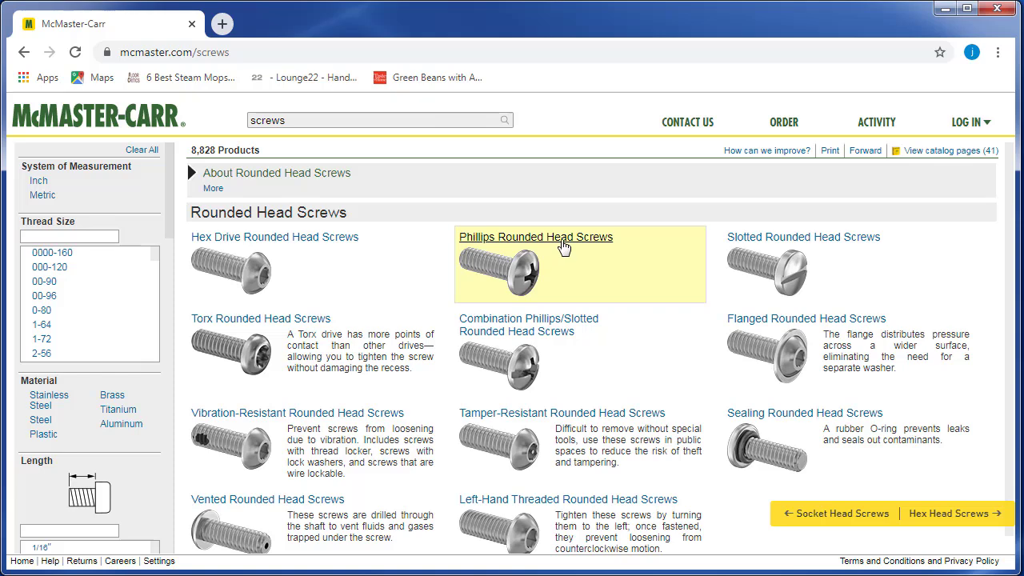
left_click(564, 248)
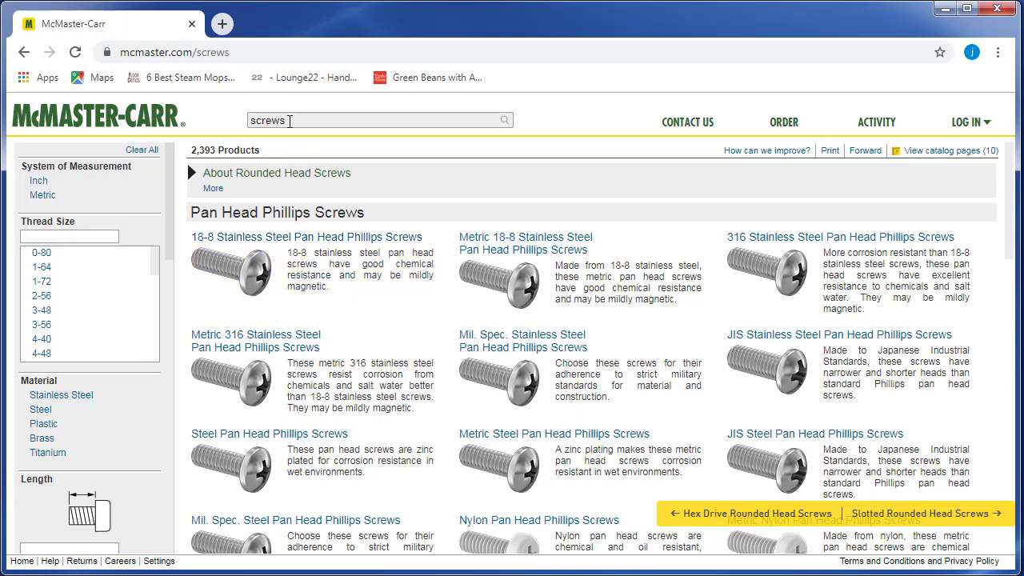
Search McMaster-Carr for 'pan head screw' and open the Rounded Head Screws category (3,484 products).
left_click(248, 120)
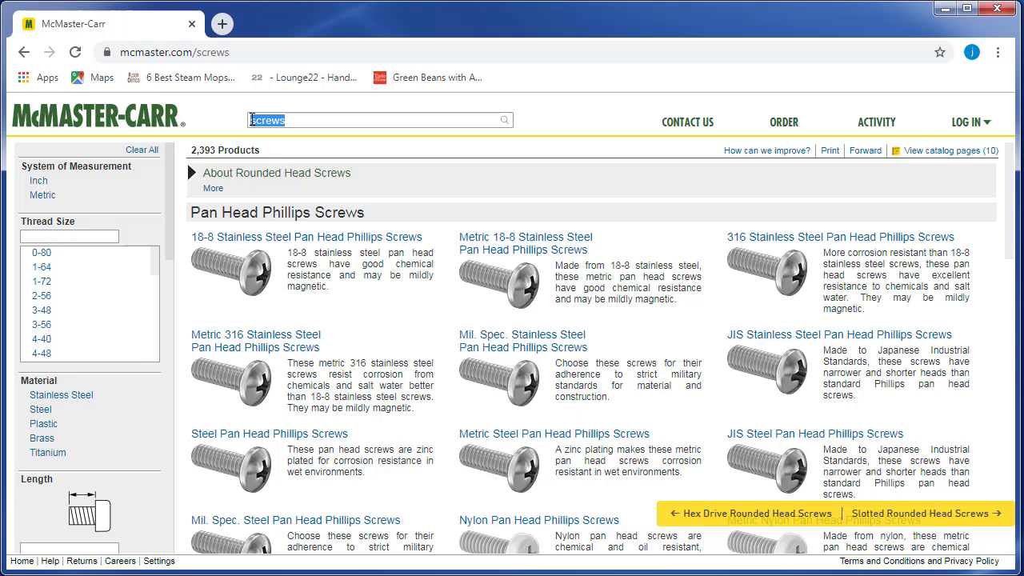
type("pan ")
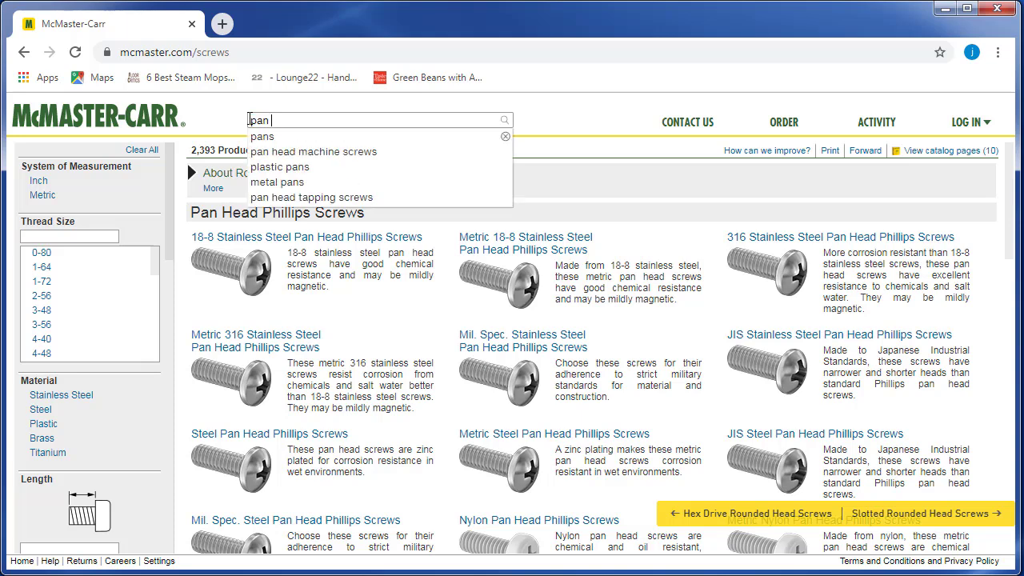
type("head screw")
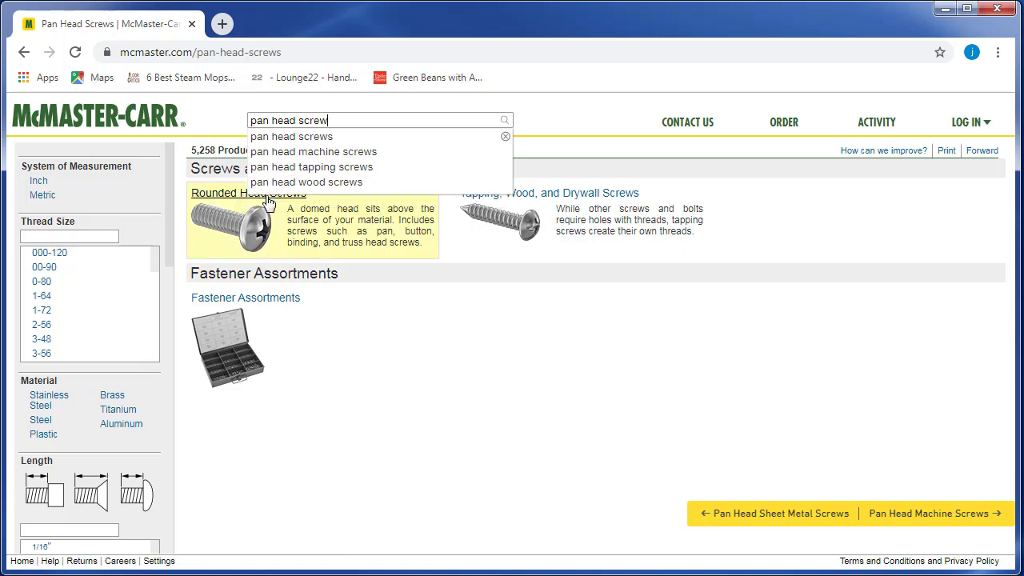
left_click(240, 197)
left_click(240, 197)
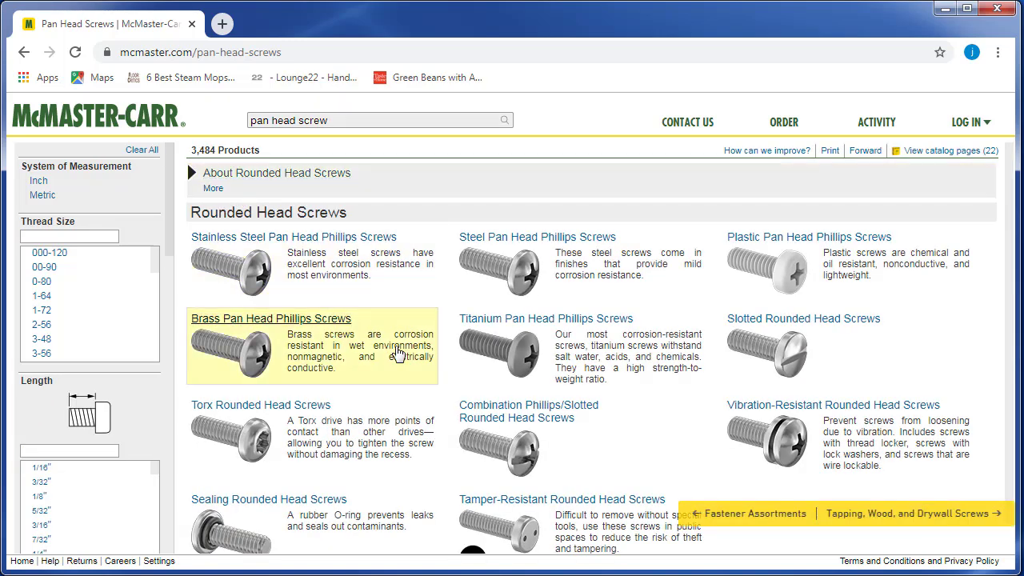